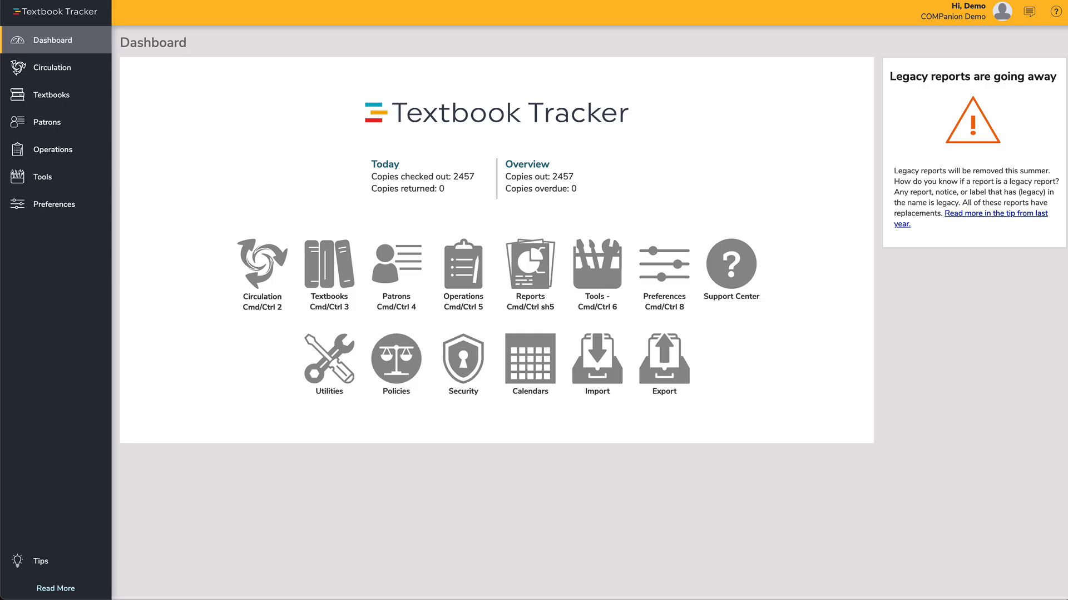
Step: Open the Notices operations and view the saved Loaned Items Notice - Tripp
click(98, 154)
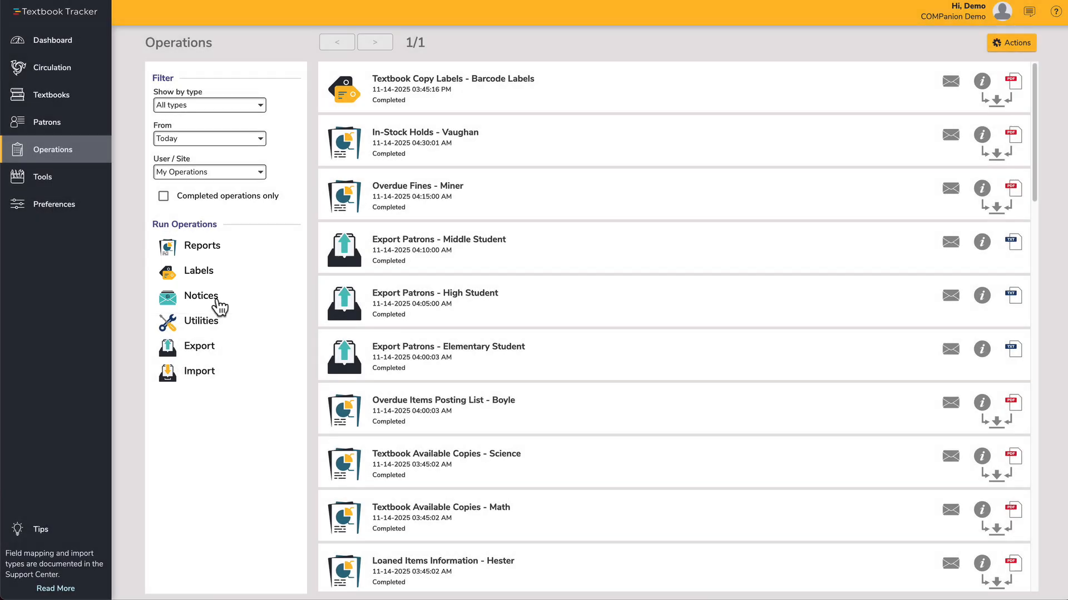
click(216, 300)
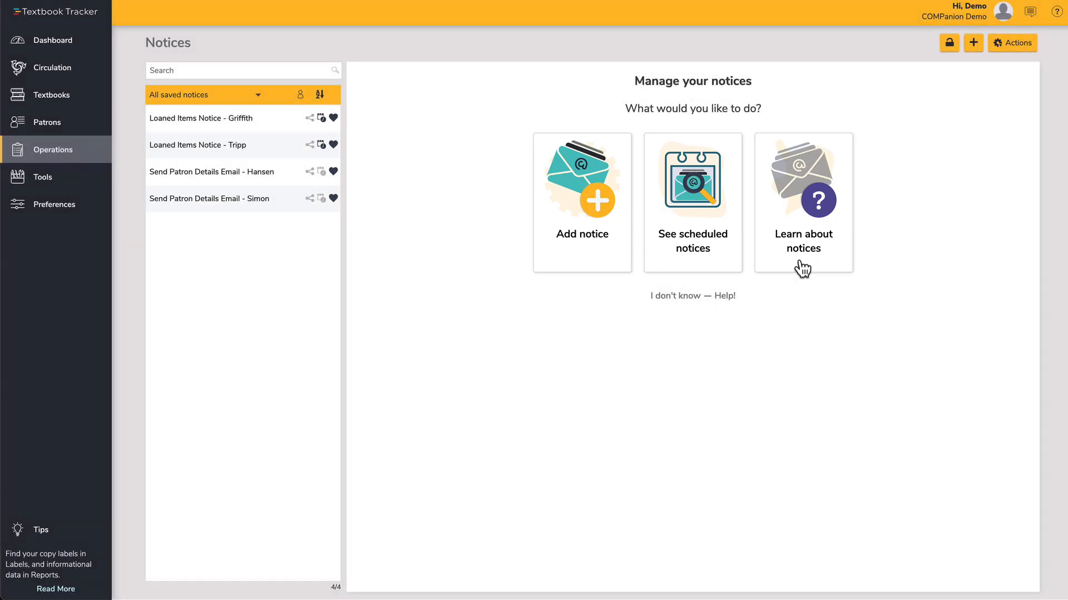
click(266, 145)
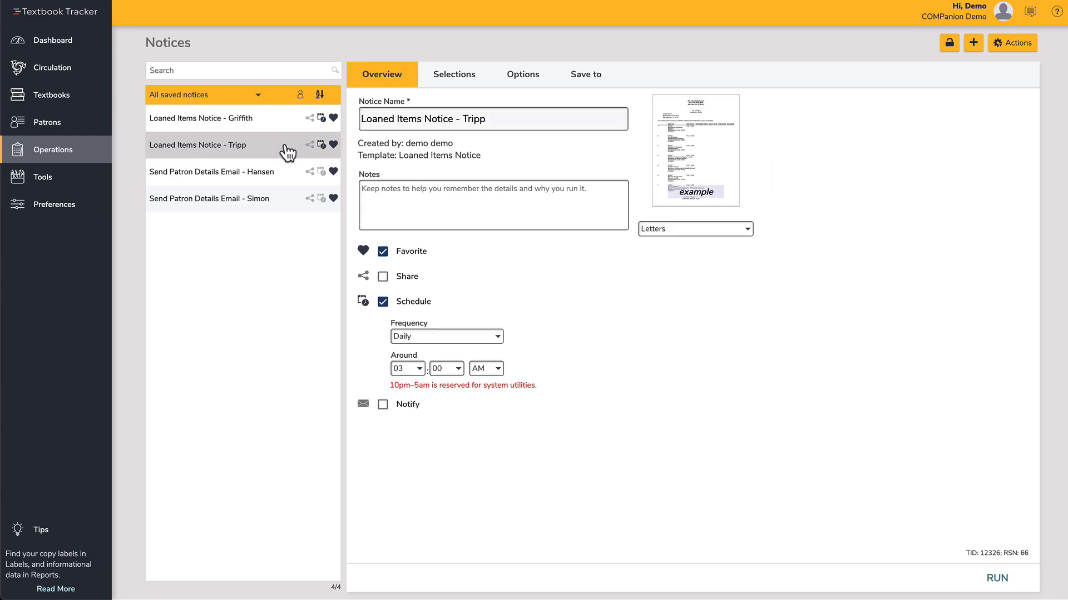
Step: Create a new Overdue Items Notice from the Textbooks Out category
click(973, 47)
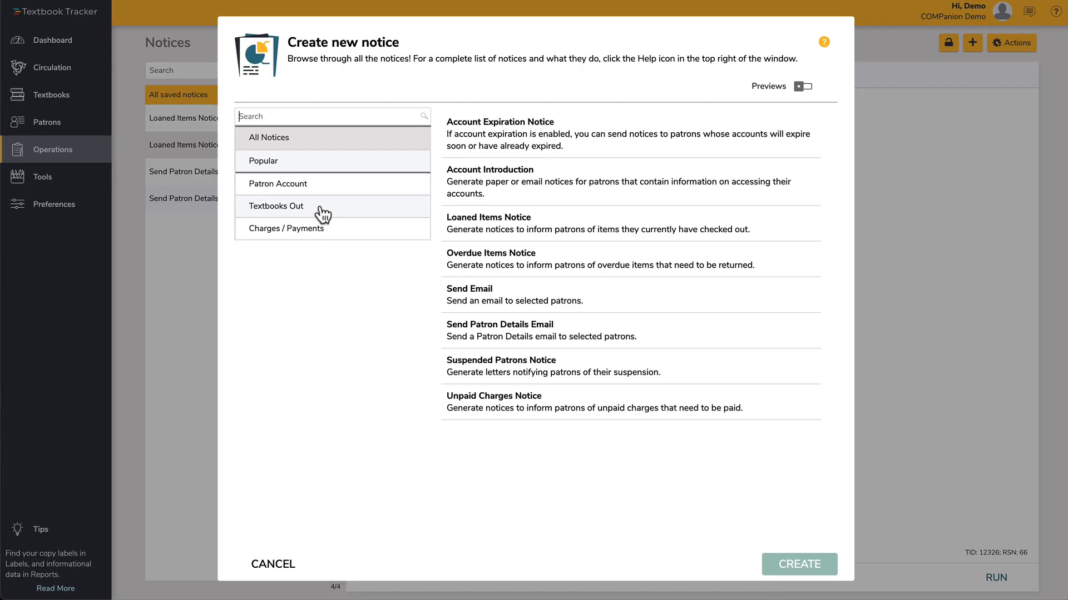
click(302, 216)
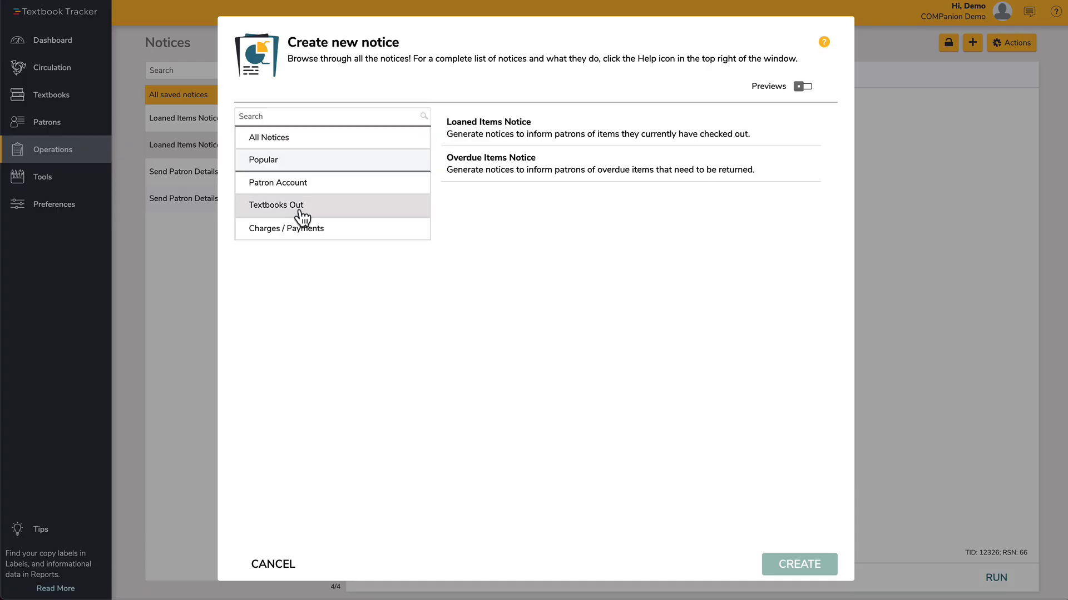
click(522, 175)
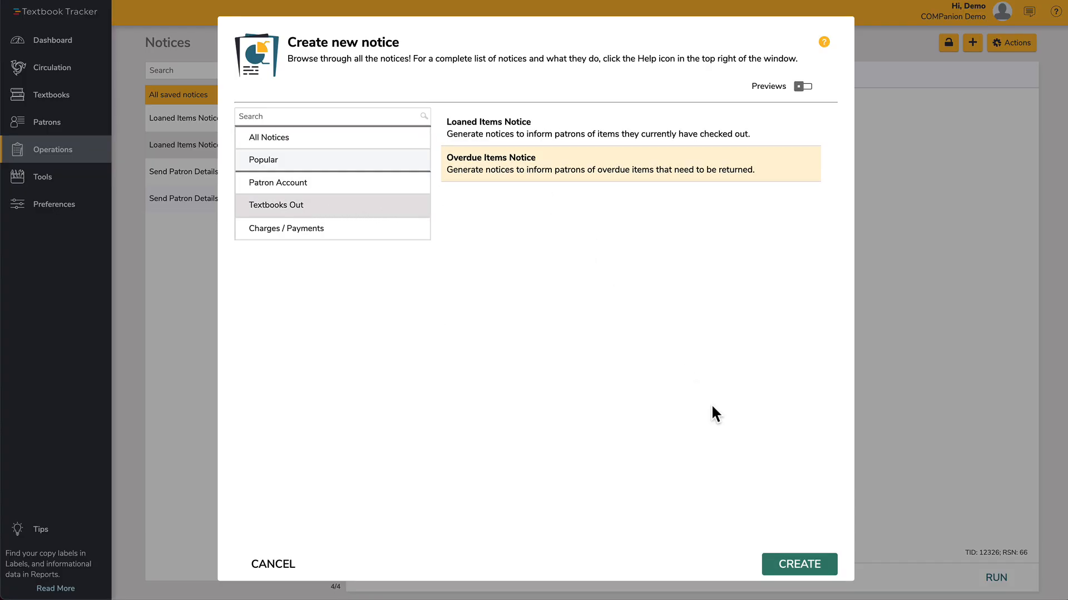
click(799, 566)
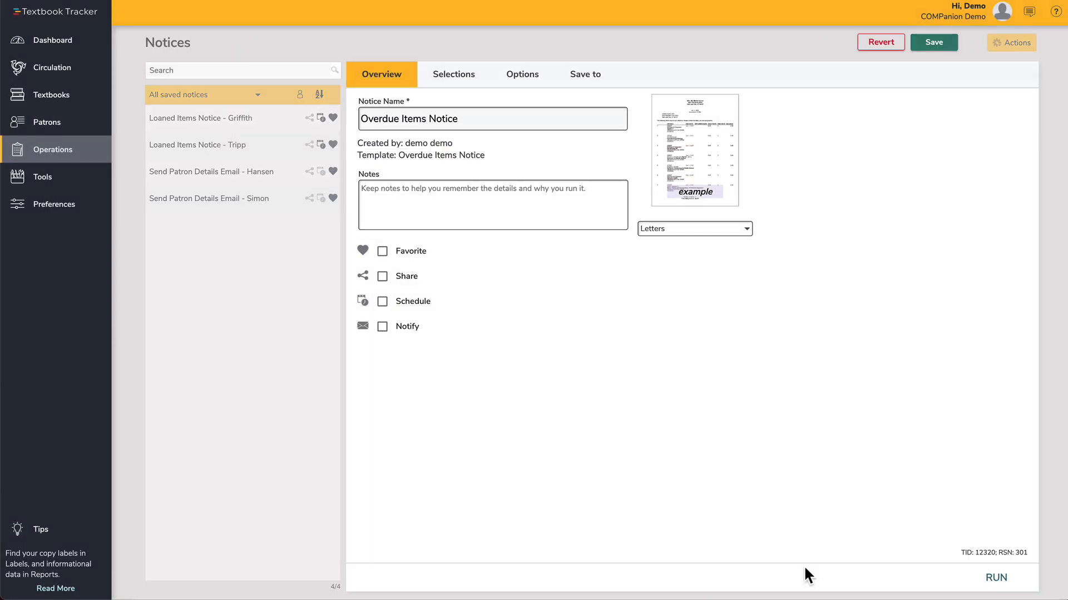
Step: Rename the notice as Overdue Items Notice - Monday Email
click(583, 119)
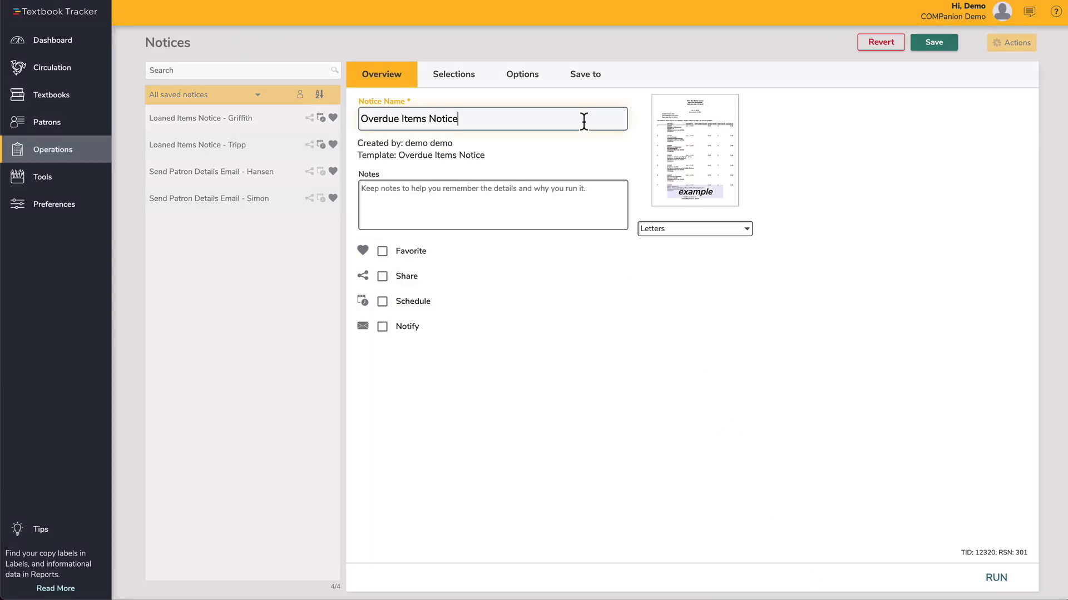
text(- Monday Email)
Step: Schedule the notice to run weekly on Monday around 08:00 AM
click(383, 303)
click(424, 338)
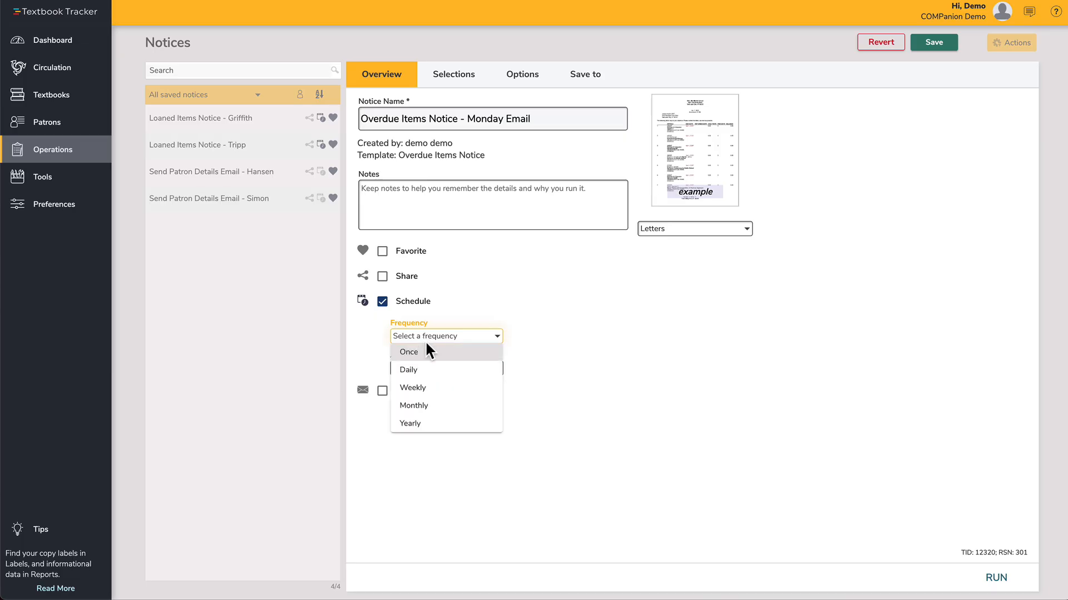
click(438, 388)
click(542, 337)
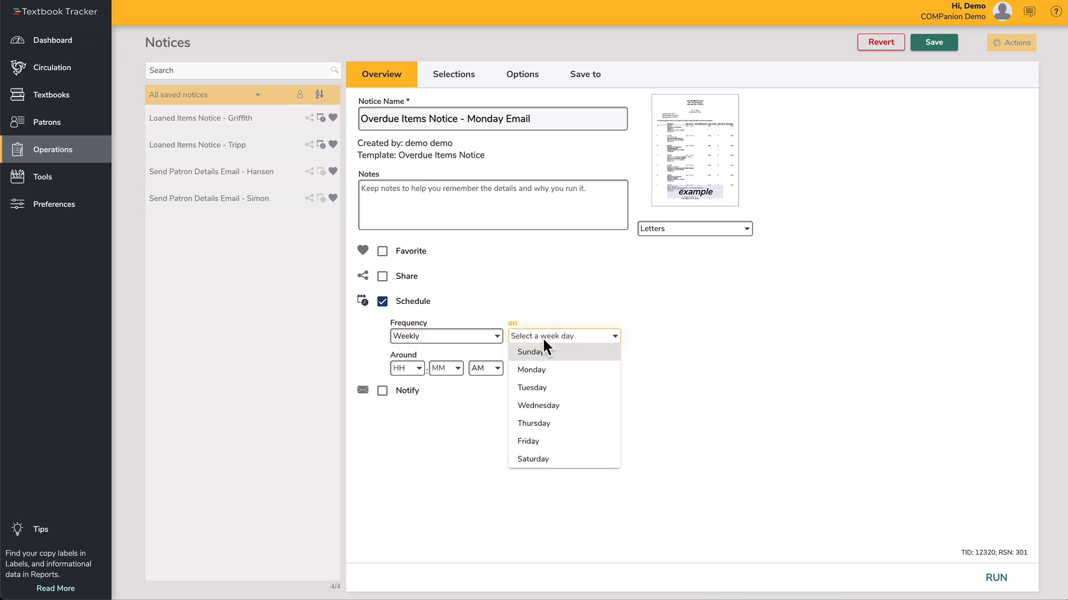
click(546, 368)
click(408, 367)
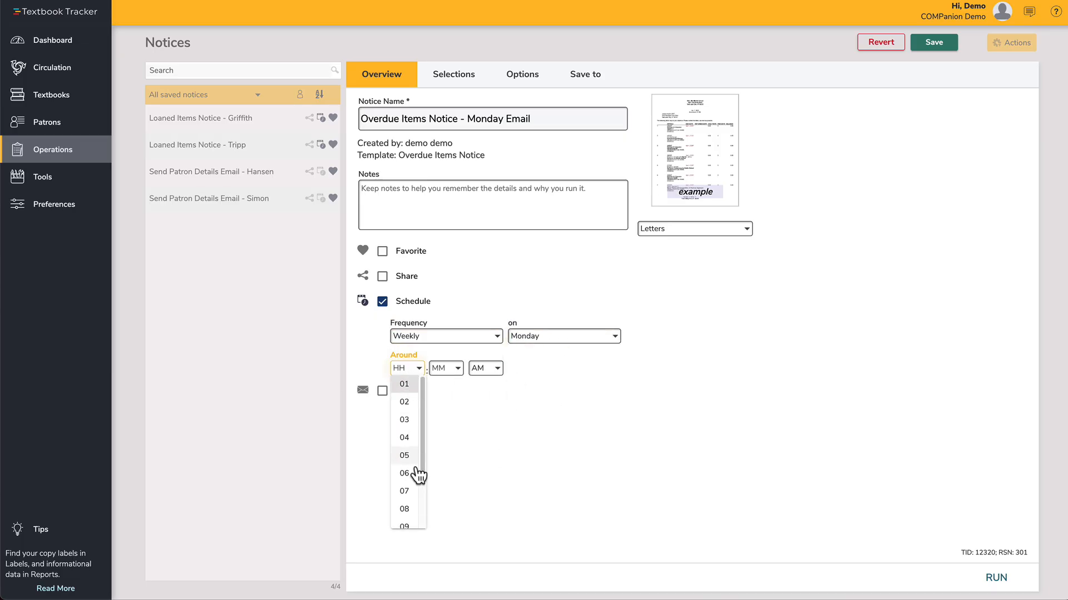
click(411, 507)
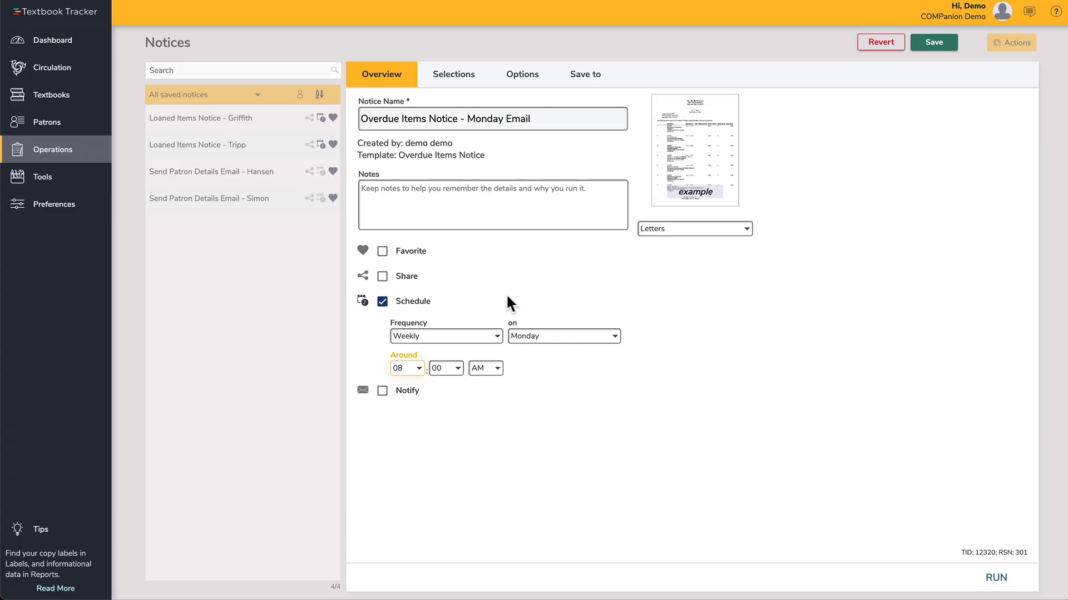
Step: Turn on notifications and enter the company support e-mail address as the notification recipient
click(382, 392)
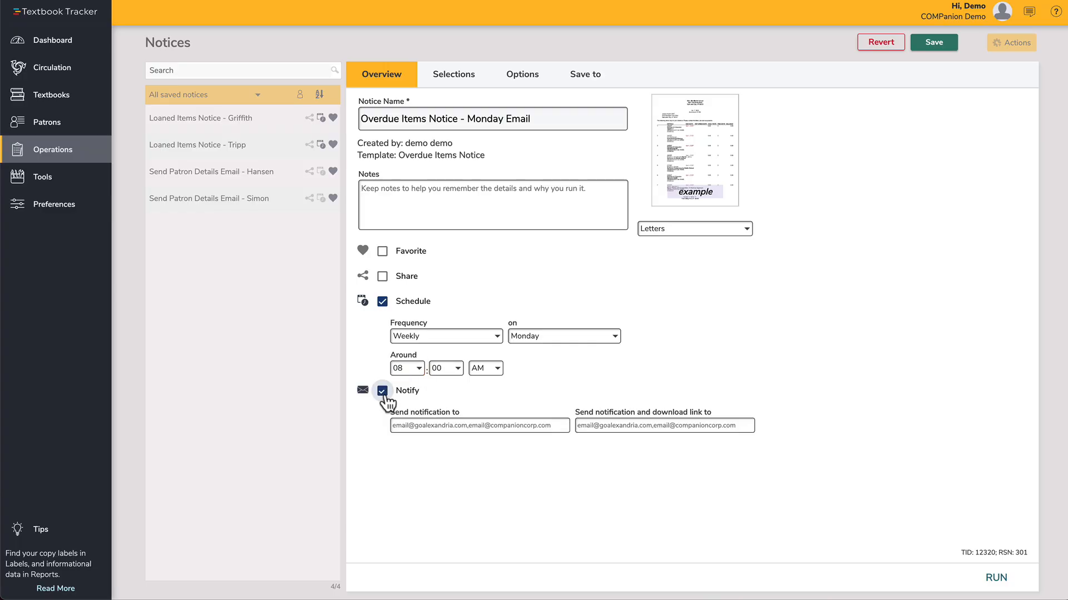
click(418, 425)
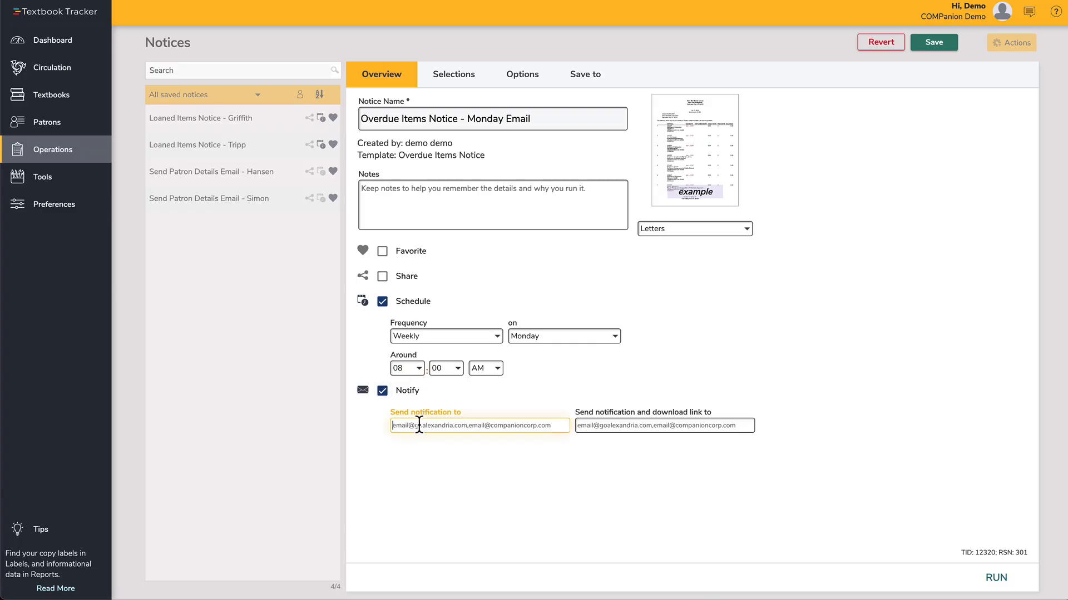
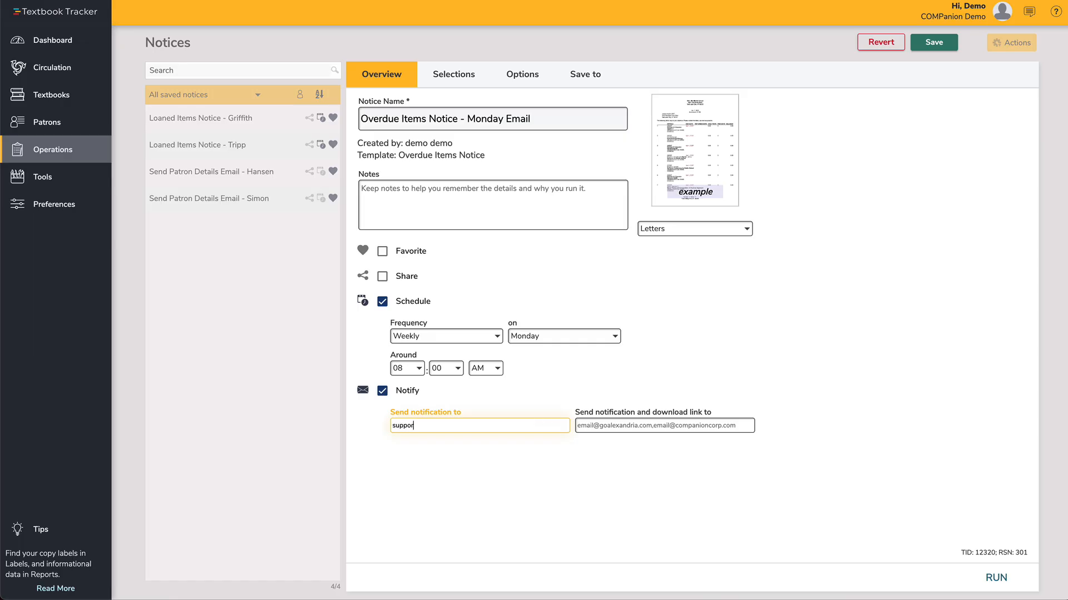
Step: Review the notice's selection criteria with the additional options shown
click(470, 87)
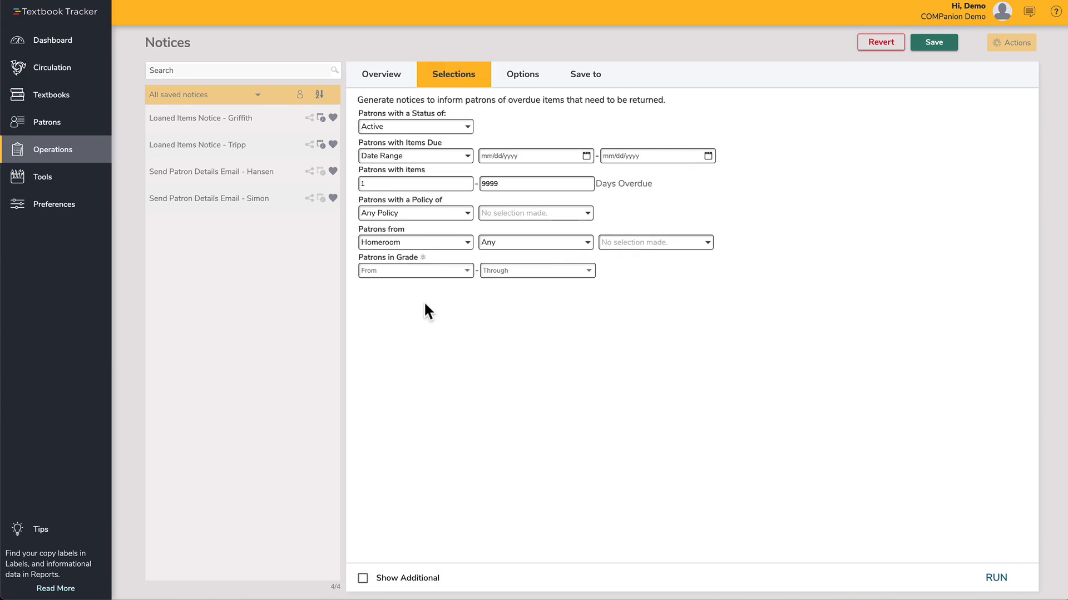
click(362, 578)
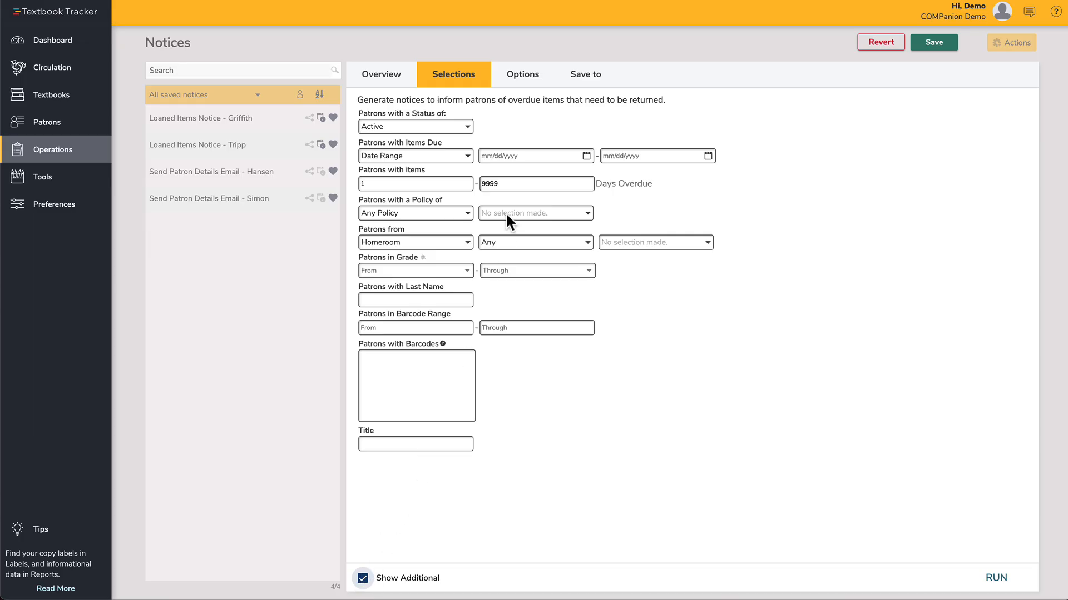
Step: Set the notice's output format to Email
click(531, 89)
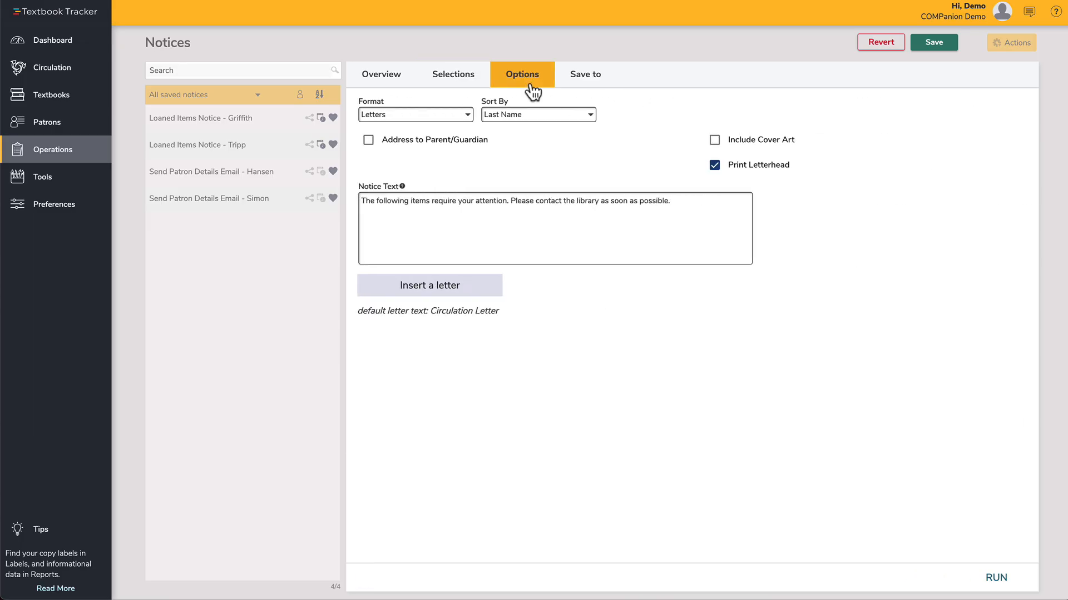
click(469, 115)
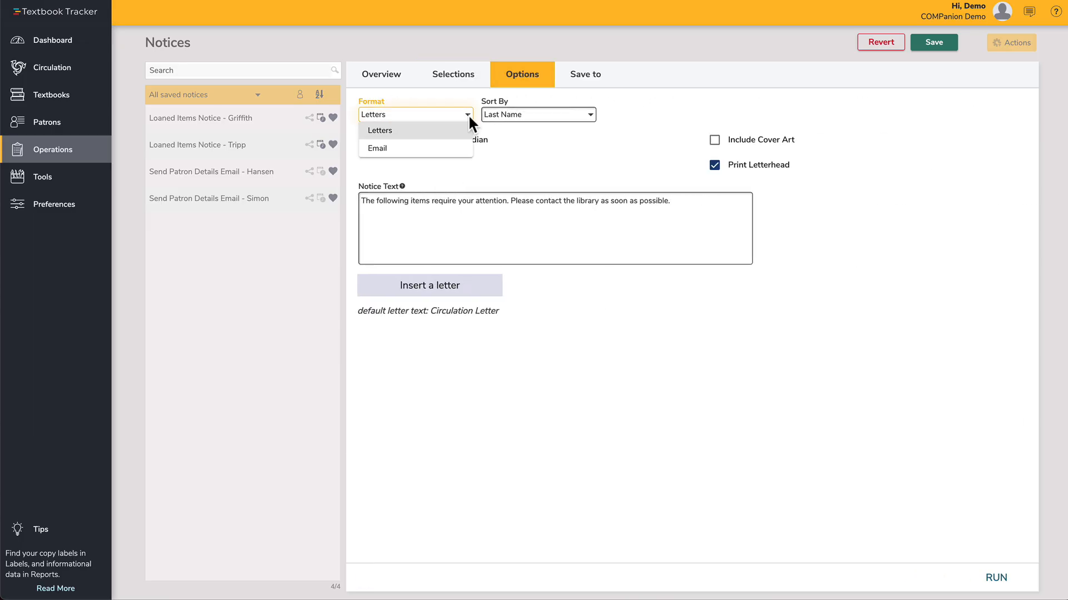
click(456, 146)
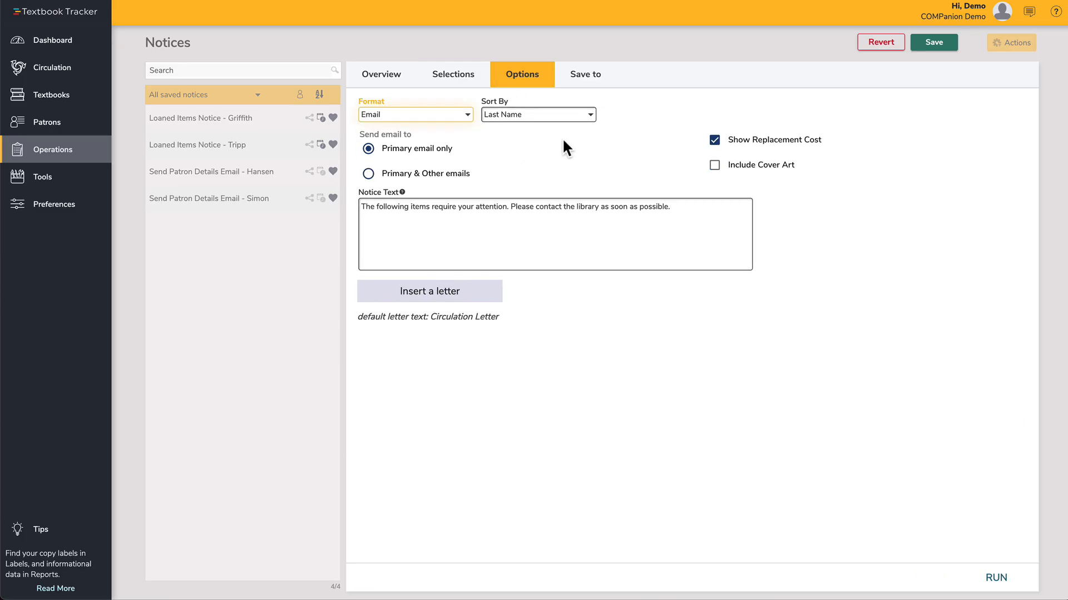
Step: Include cover art and send the email to primary and other email addresses
click(714, 165)
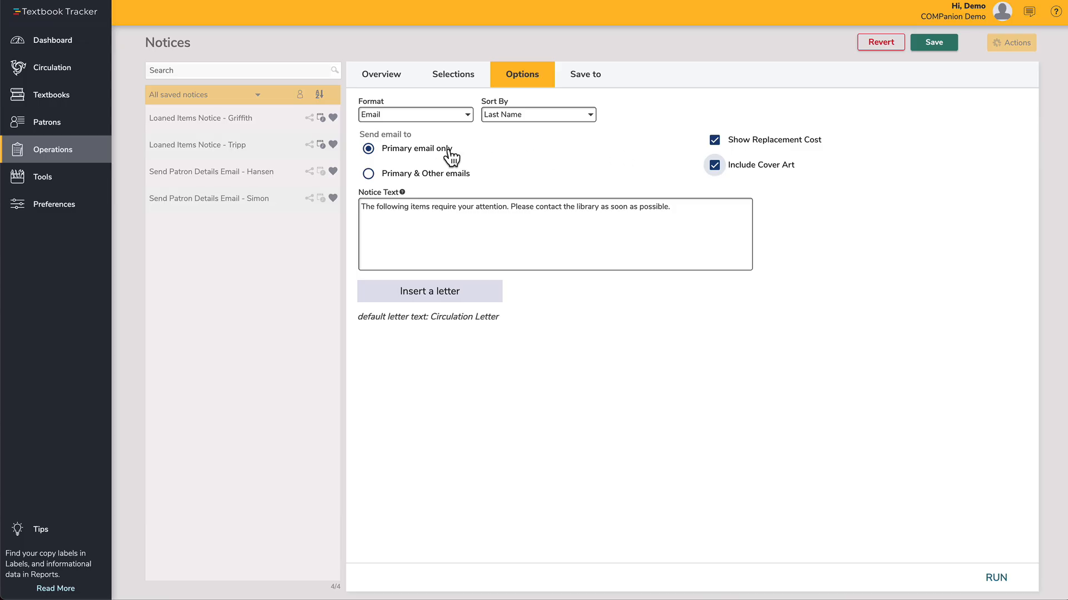
click(368, 174)
click(396, 235)
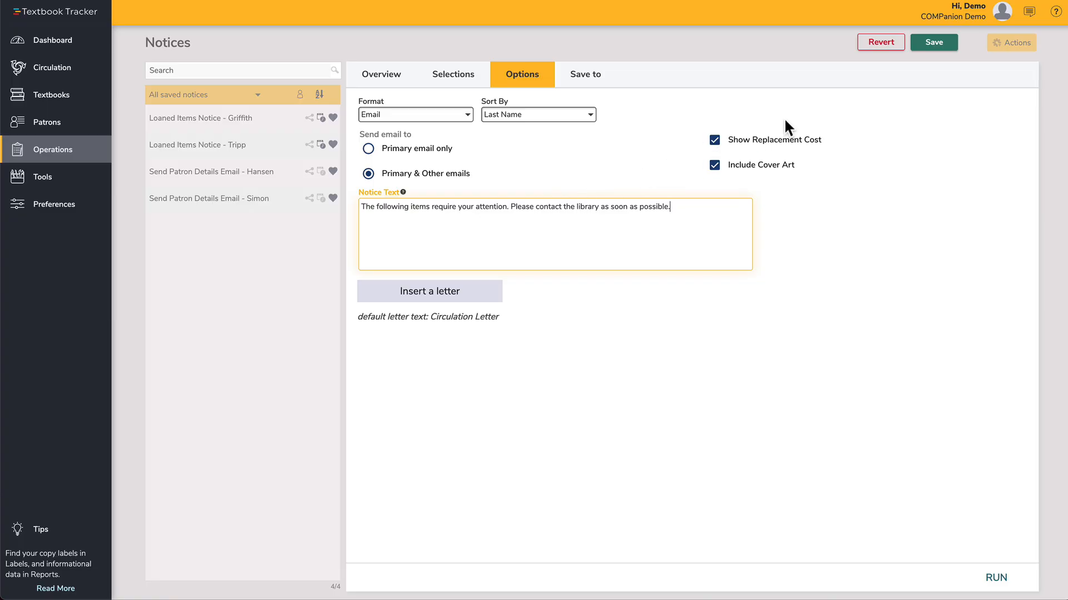
Step: Save the new notice and run it
click(939, 50)
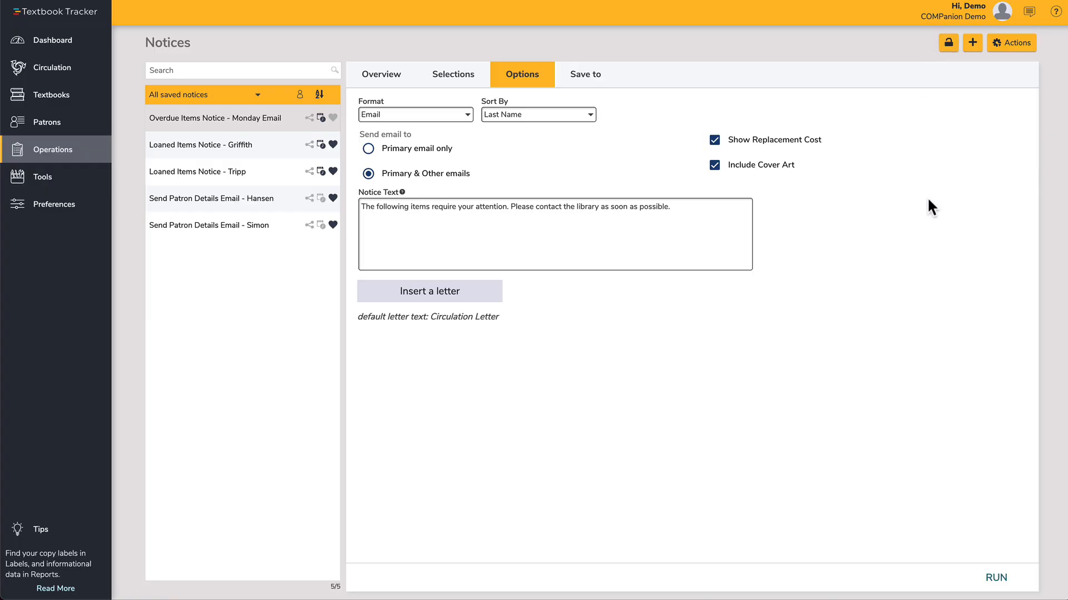
click(996, 578)
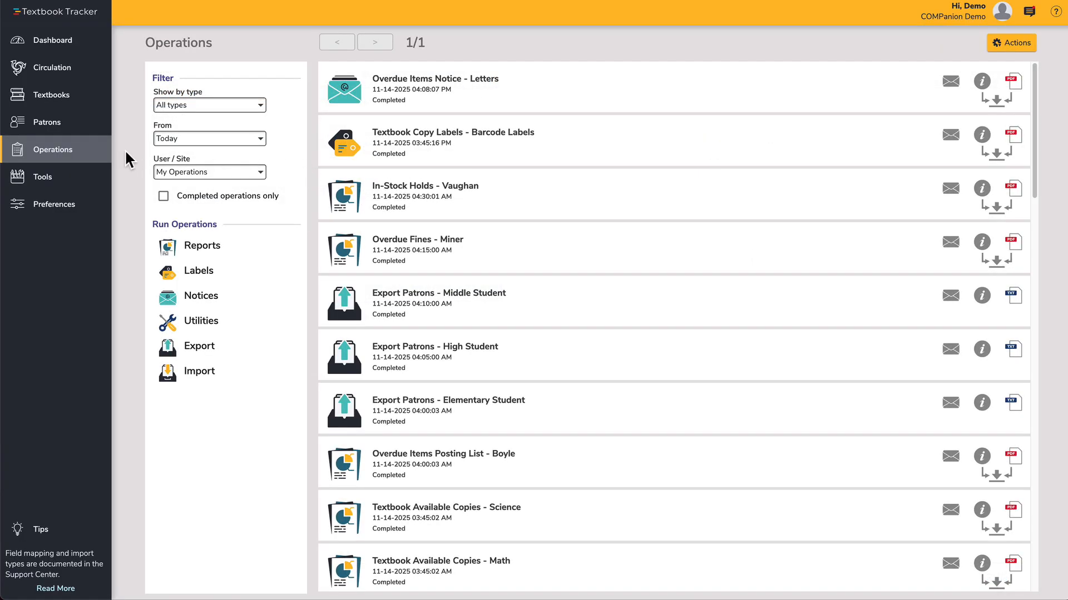
Step: Check the operations list and the notifications panel for the notice's run status
mouse_move(67, 153)
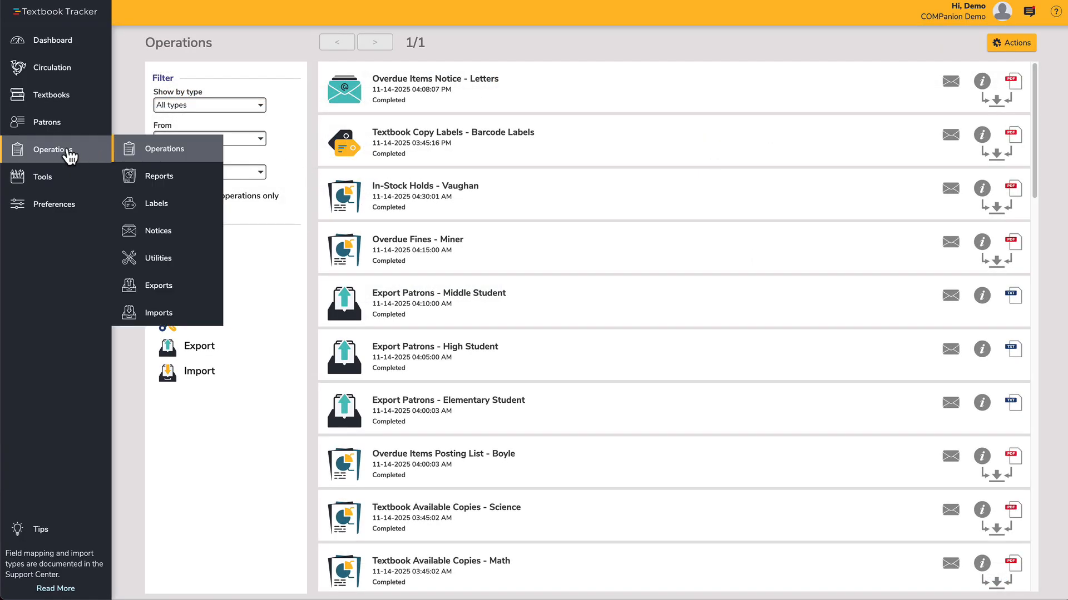
click(166, 153)
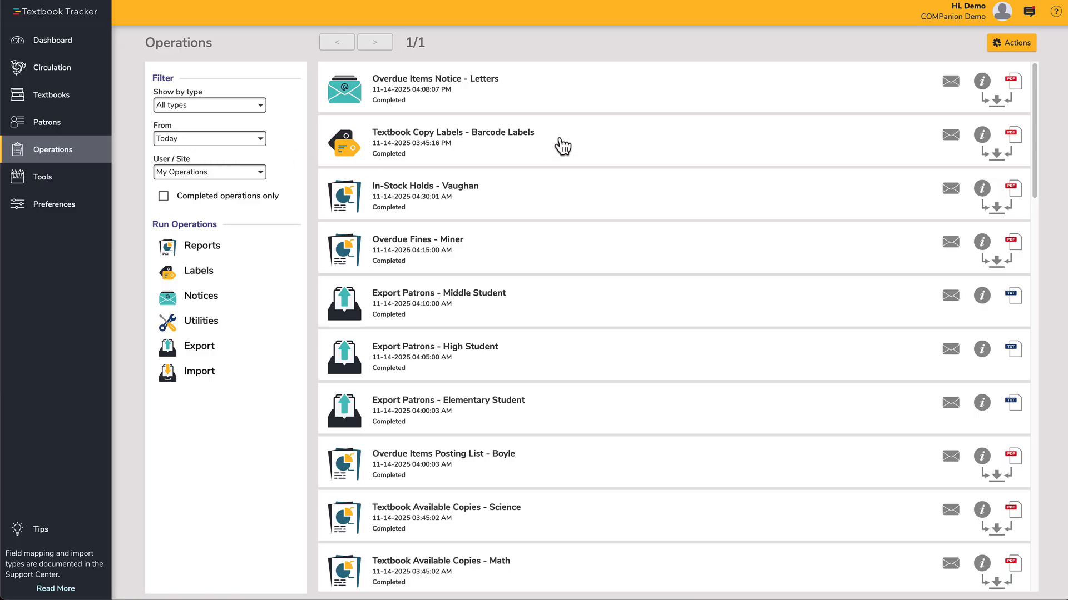
click(1029, 13)
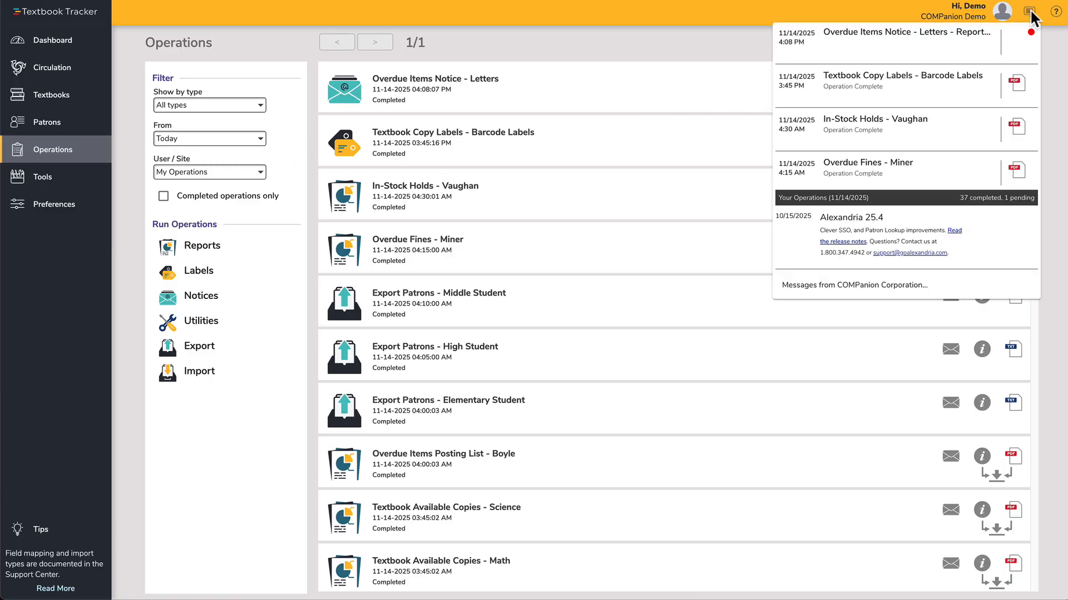
click(1029, 14)
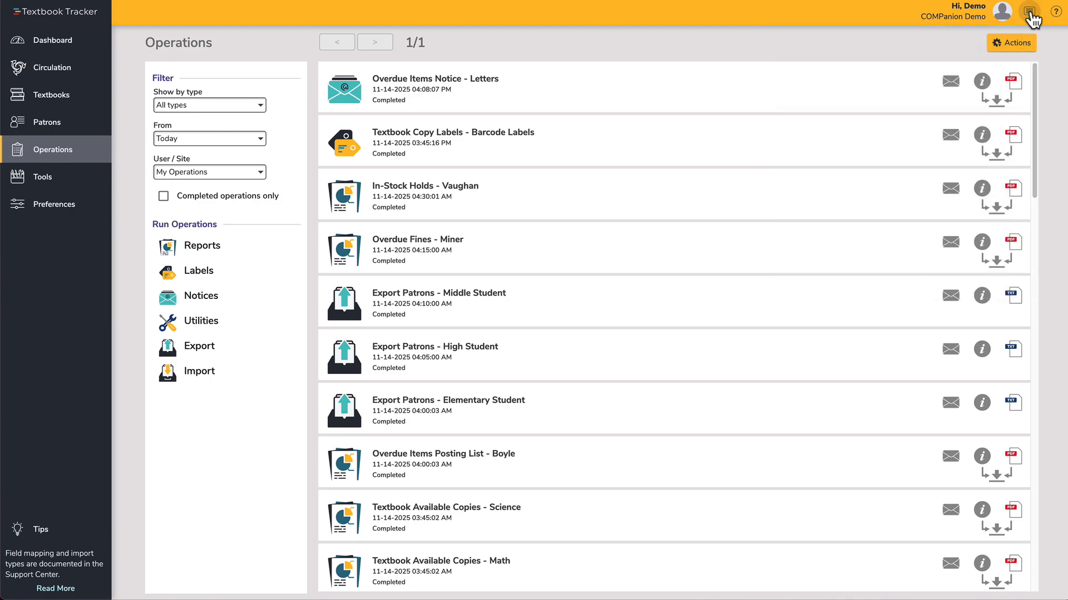